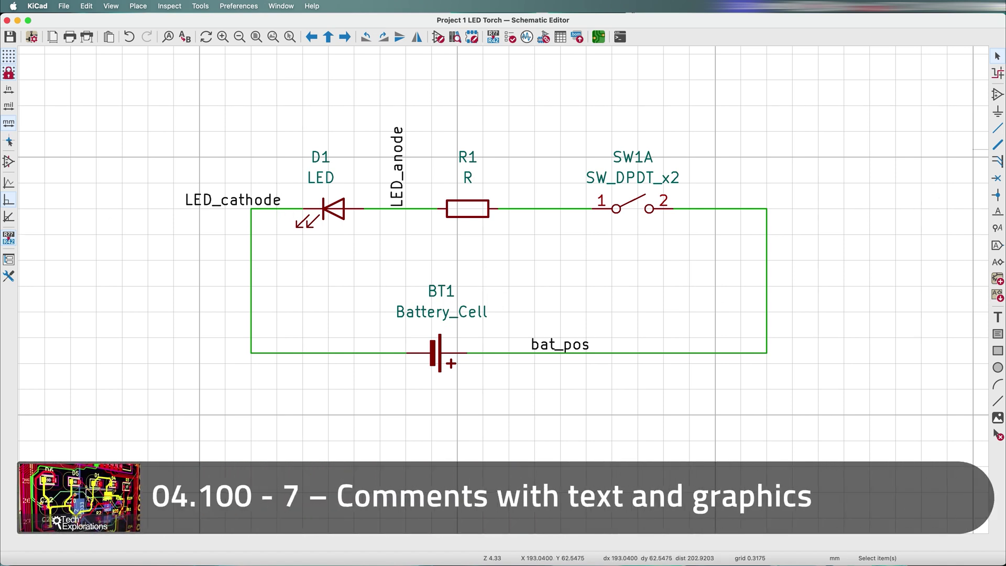
# - Bring the Preview window with the schematic design workflow slide in front of KiCad
pyautogui.press('super+Tab')
# - Move the workflow slide window aside and return to the KiCad LED torch schematic
pyautogui.moveTo(909, 100); pyautogui.dragTo(901, 96)
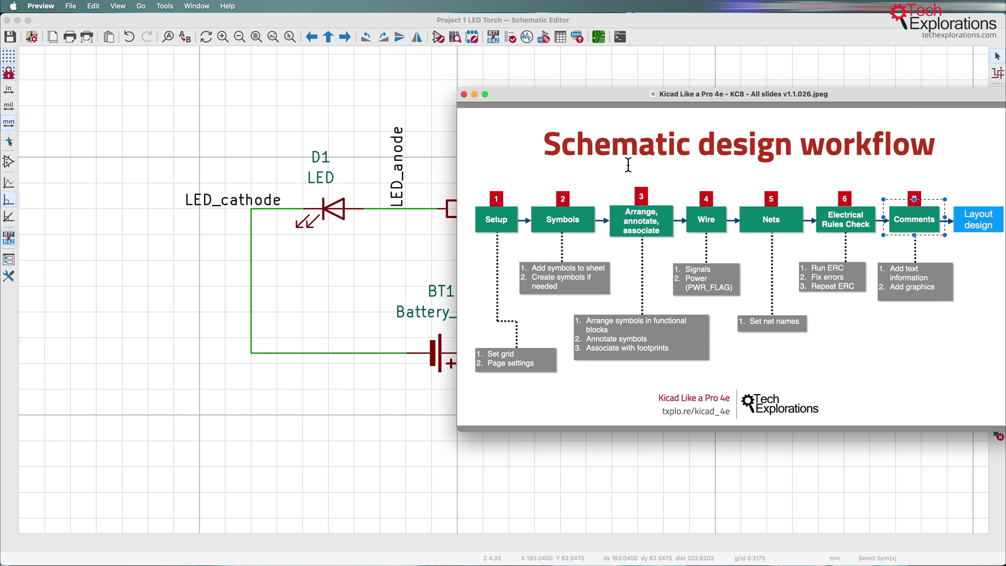
pyautogui.moveTo(653, 100); pyautogui.dragTo(730, 105)
pyautogui.click(464, 175)
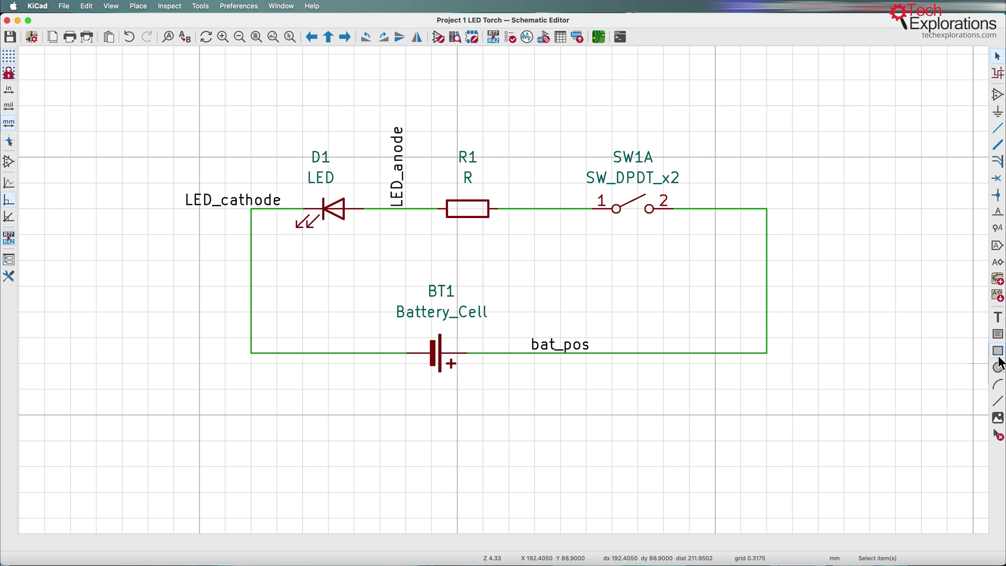
# - Draw a rectangle around the LED torch circuit, raise its top edge, and turn the grid off
pyautogui.click(998, 350)
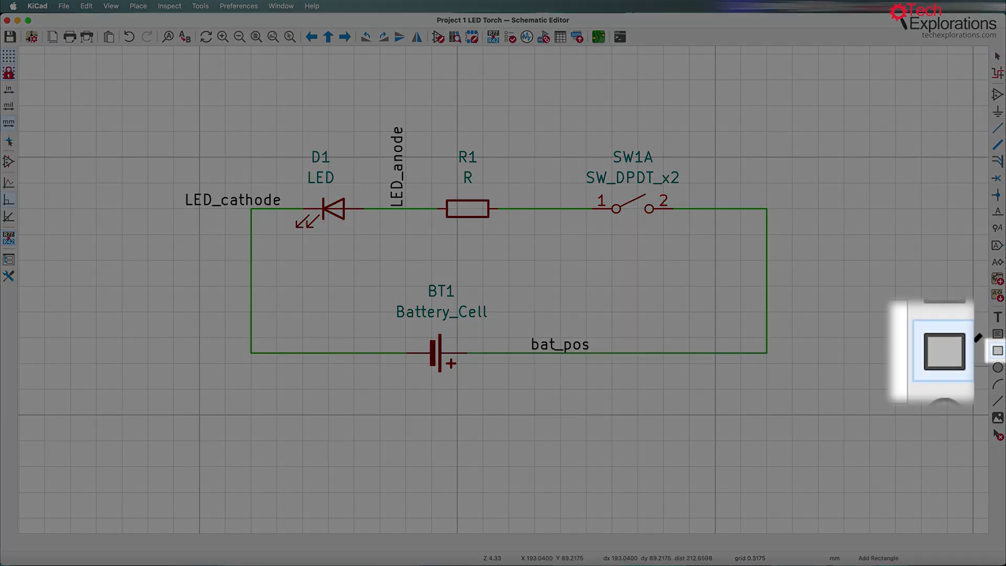
pyautogui.click(184, 137)
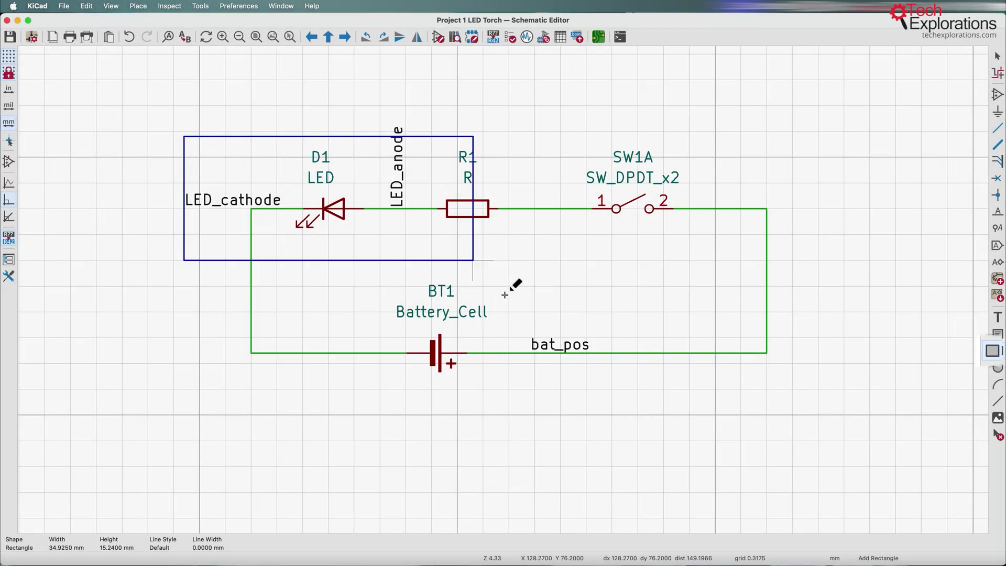
pyautogui.click(808, 404)
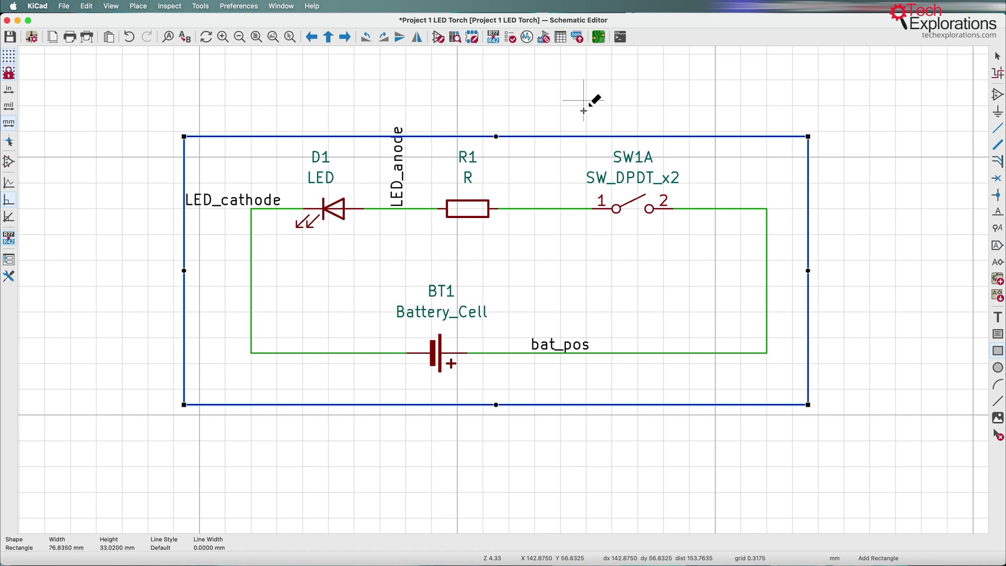
pyautogui.press('Escape')
pyautogui.click(515, 137)
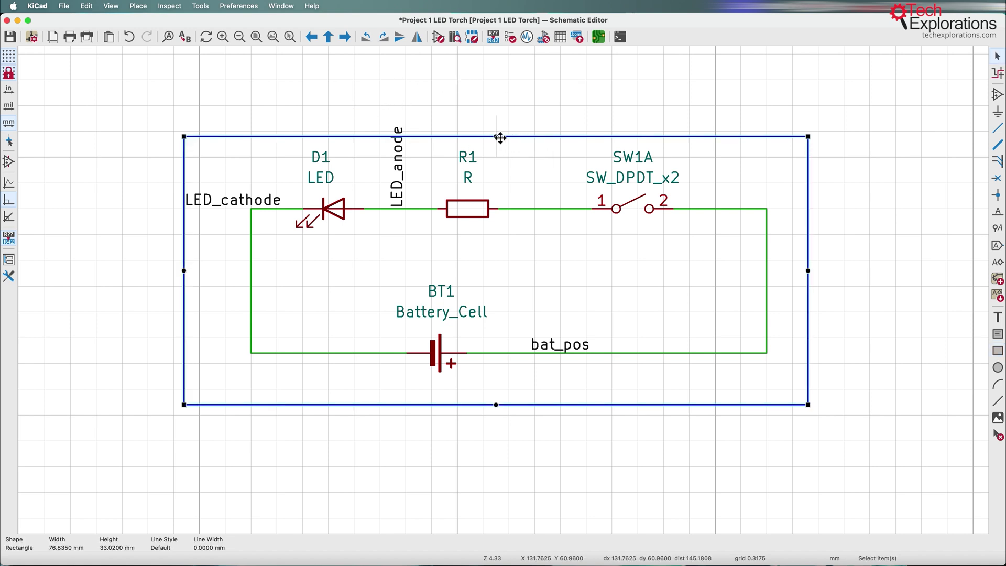
pyautogui.moveTo(499, 138); pyautogui.dragTo(501, 116)
pyautogui.click(9, 55)
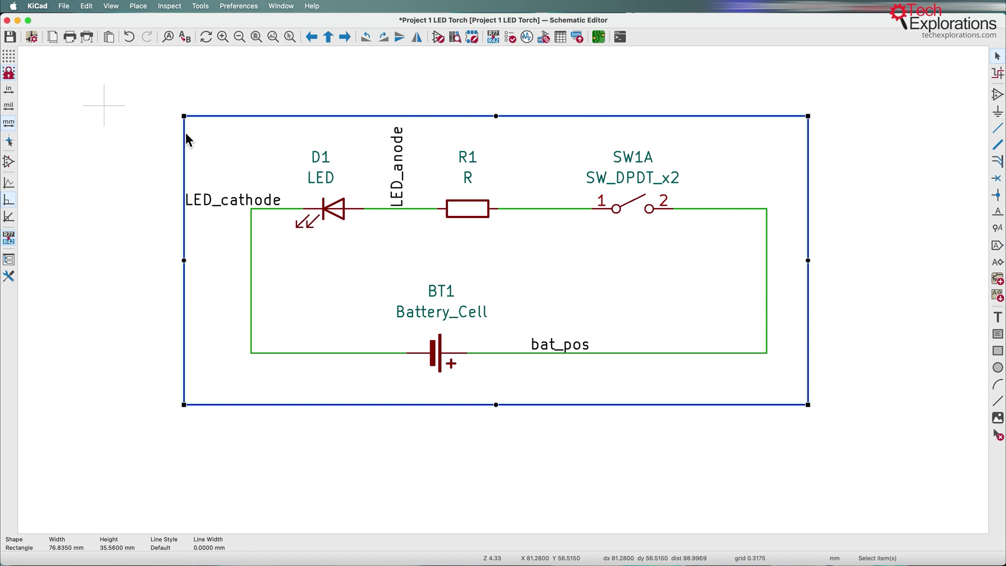
pyautogui.click(298, 94)
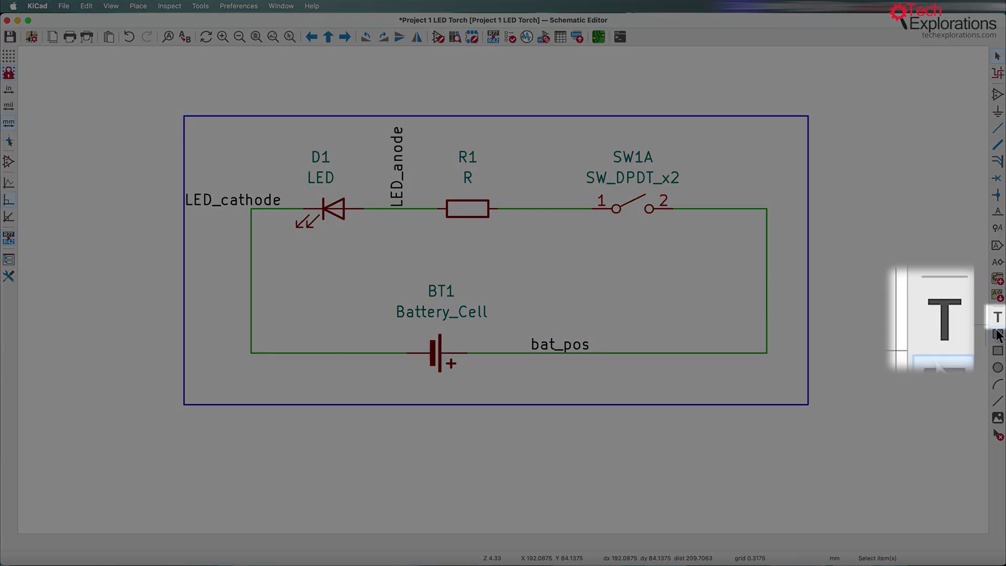
# - Create an 'LED Torch' text item and enable a link, entering 'htt' as its address
pyautogui.click(999, 319)
pyautogui.click(925, 262)
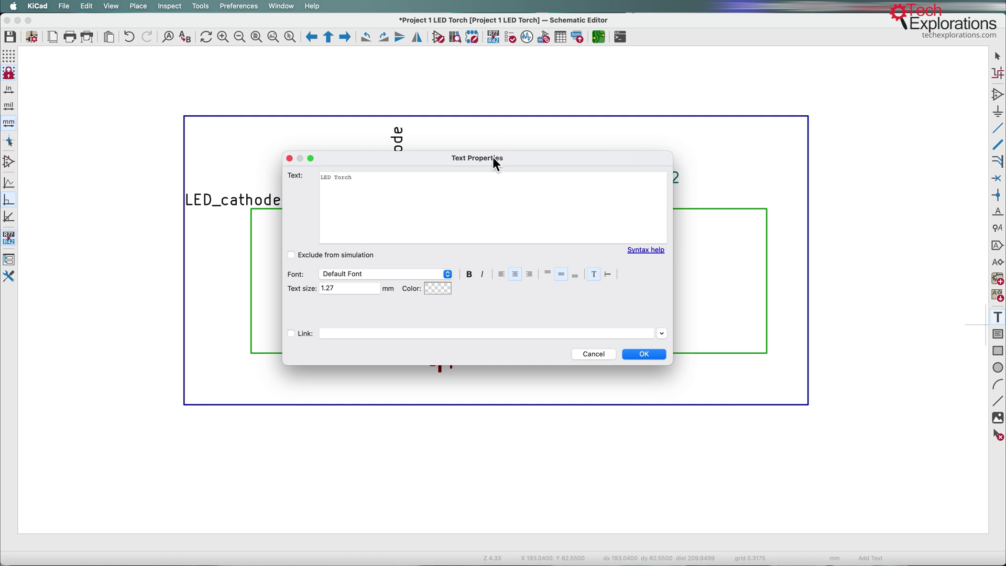
pyautogui.moveTo(493, 158); pyautogui.dragTo(659, 164)
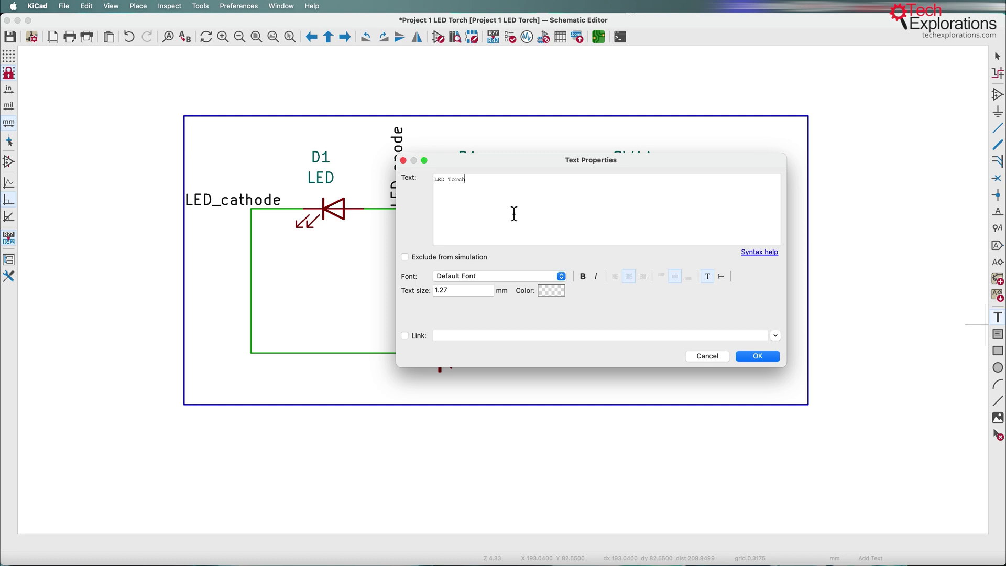
pyautogui.click(405, 336)
pyautogui.click(466, 338)
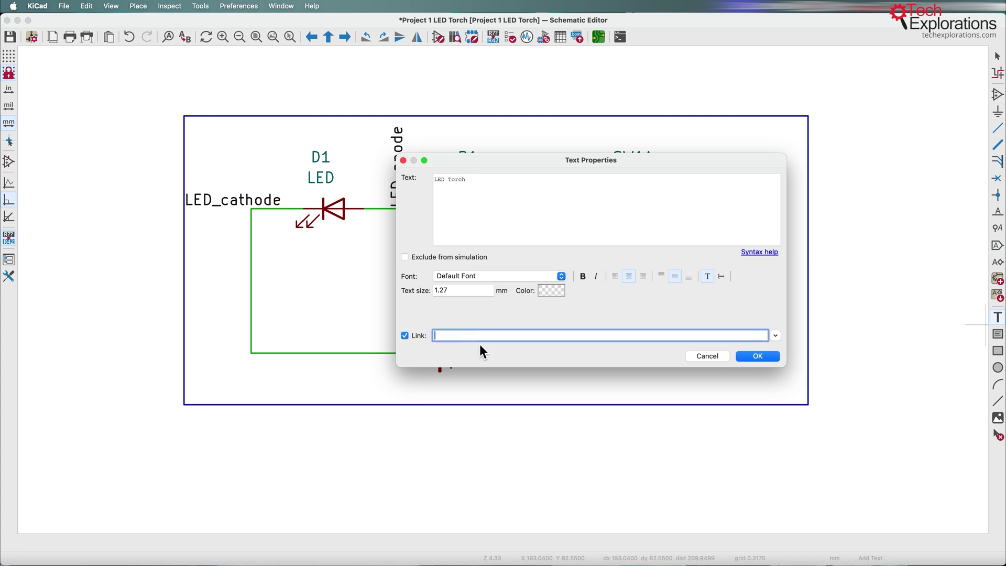
pyautogui.write('https://techexplorations.com')
# - Set the label font to Academy Engraved LET and place it above the frame's top-left corner
pyautogui.click(555, 281)
pyautogui.click(495, 299)
pyautogui.click(756, 357)
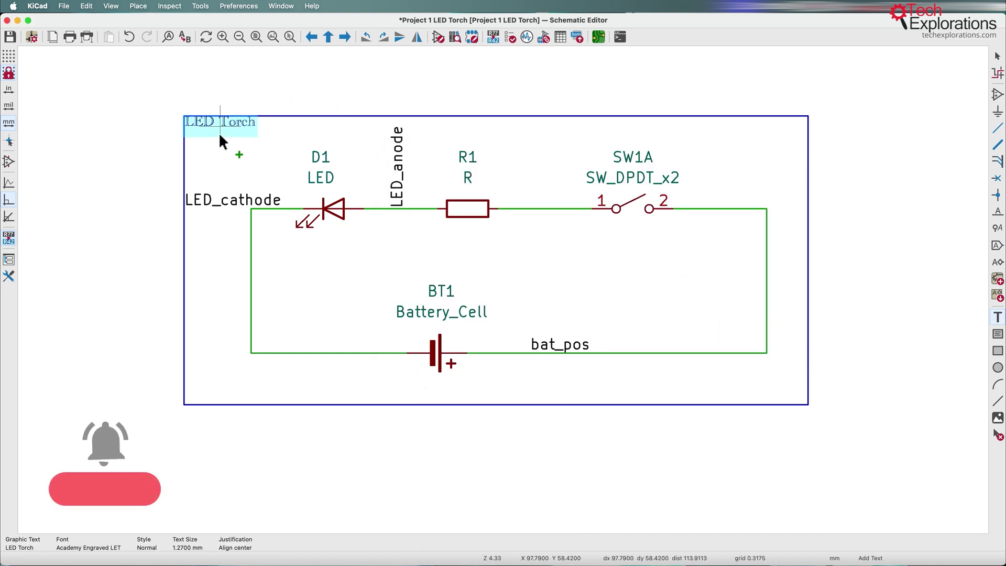
pyautogui.click(230, 115)
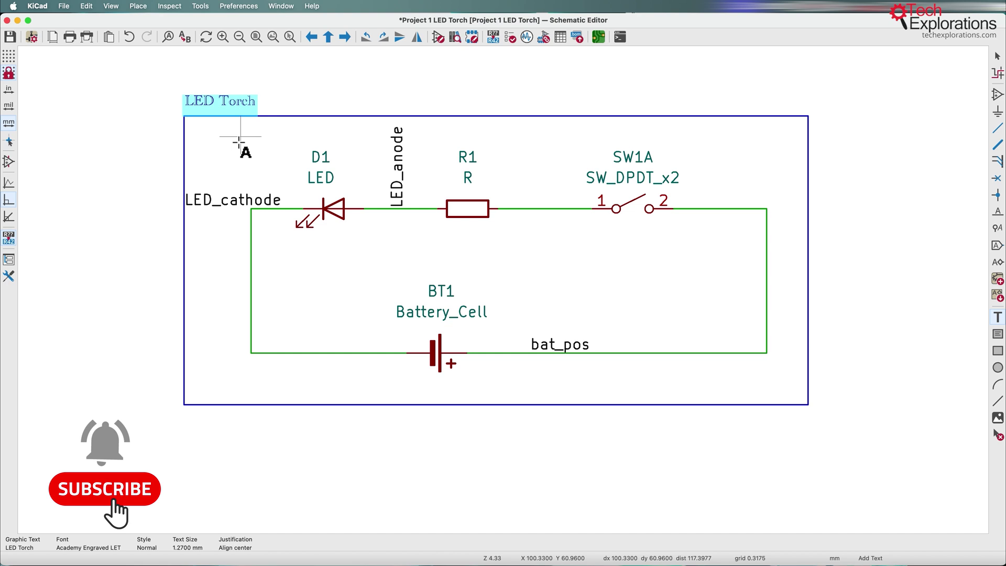
pyautogui.press('Escape')
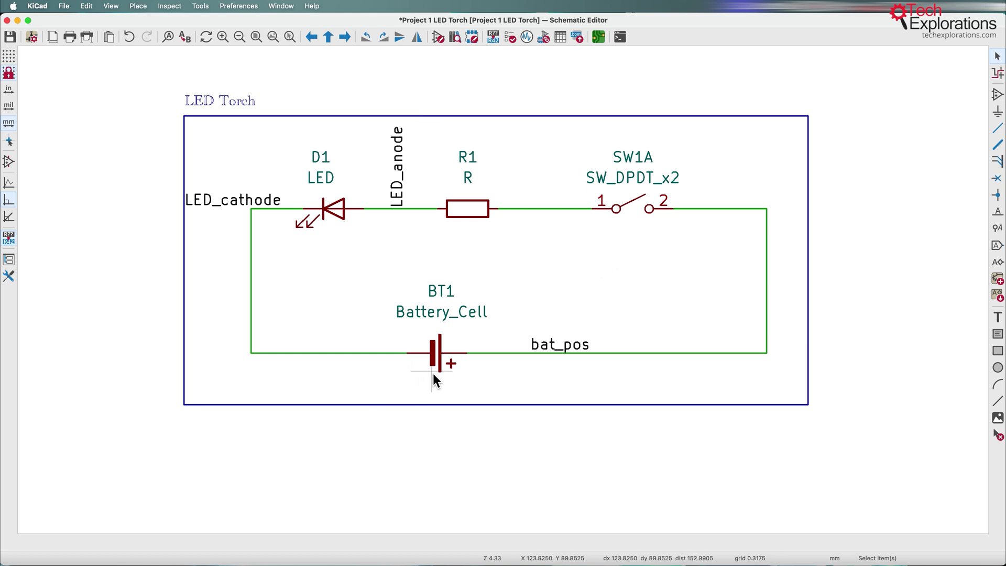
# - Nudge the frame's left edge outward and show BT1's footprint name just below the battery
pyautogui.click(184, 301)
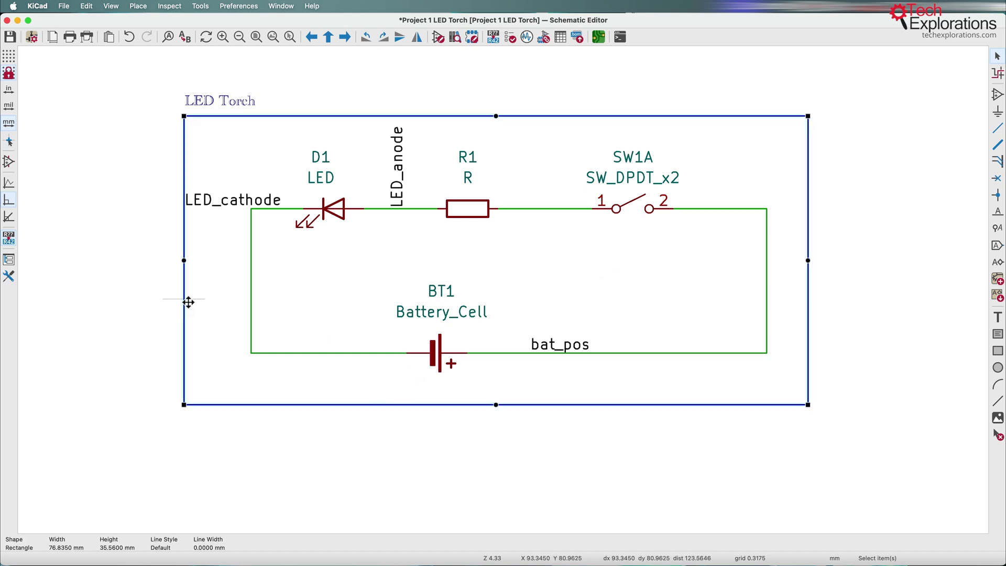
pyautogui.moveTo(184, 263); pyautogui.dragTo(183, 267)
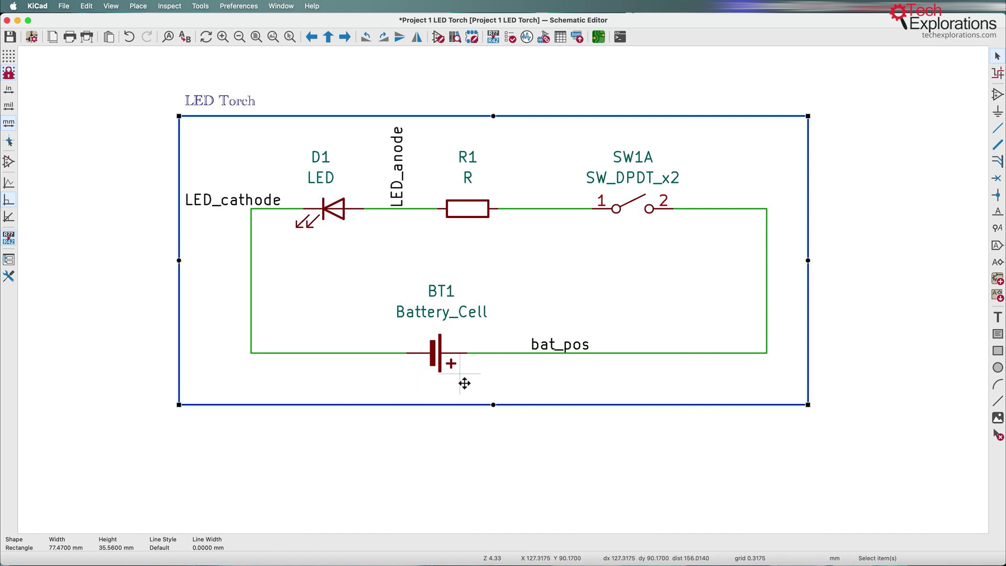
pyautogui.doubleClick(443, 353)
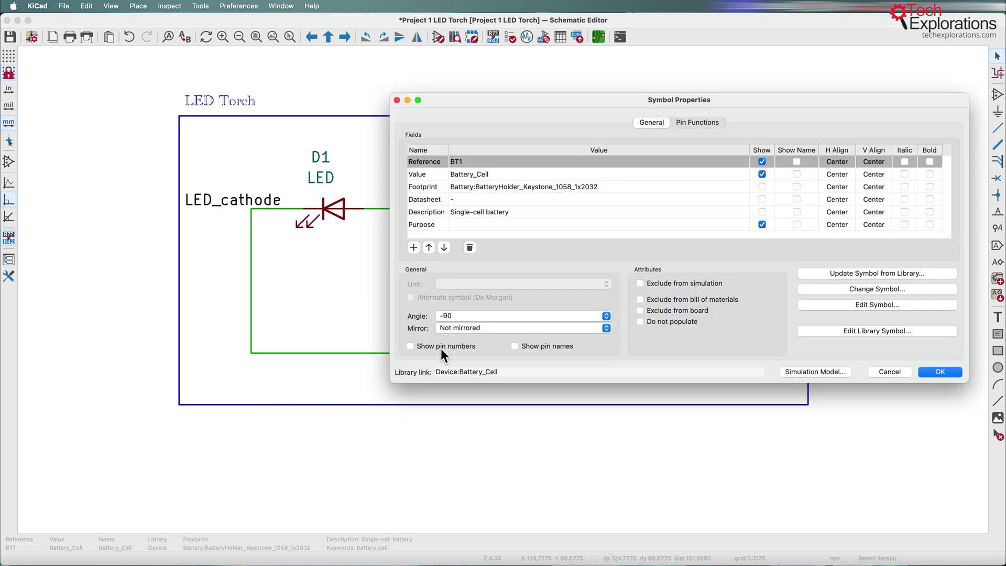
pyautogui.click(763, 187)
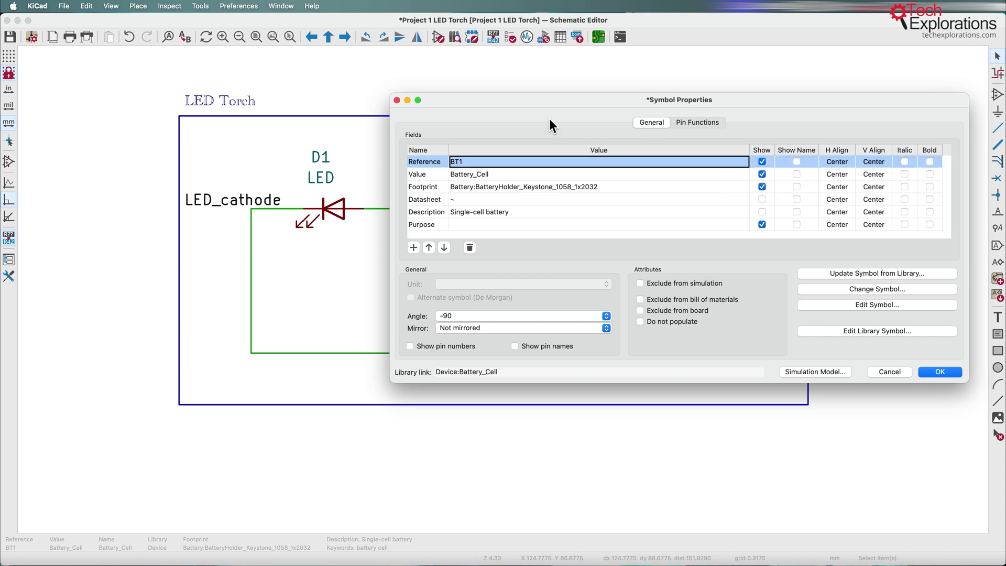
pyautogui.moveTo(671, 102); pyautogui.dragTo(643, 156)
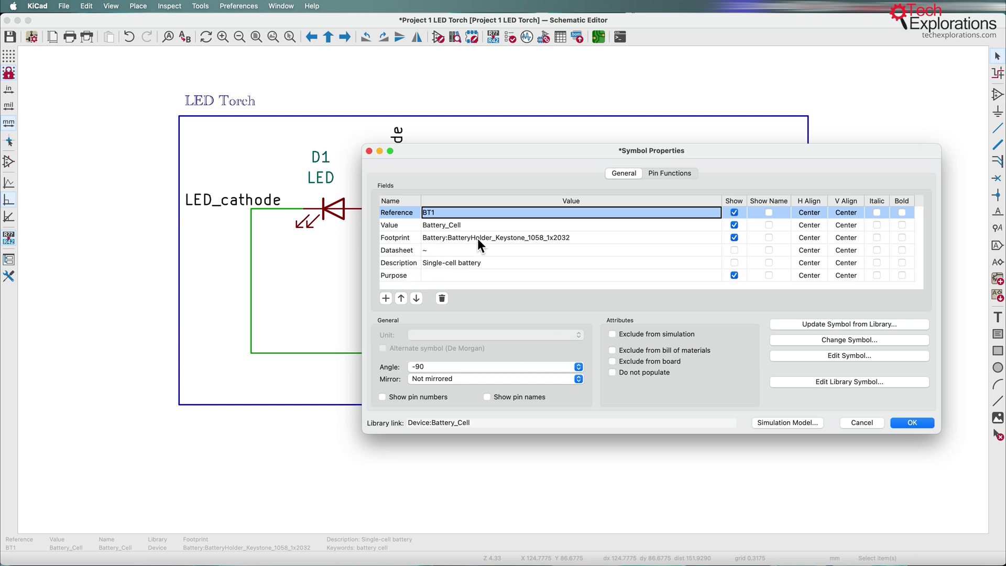
pyautogui.click(736, 238)
pyautogui.click(911, 422)
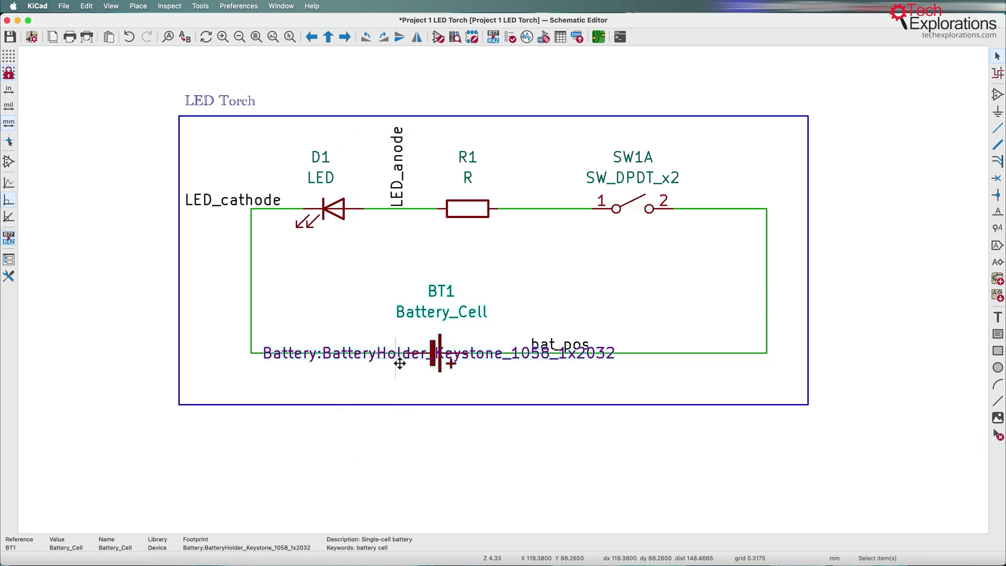
pyautogui.moveTo(400, 363); pyautogui.dragTo(432, 385)
# - Show LED D1's footprint name and place it below the LED, clear of the wiring
pyautogui.doubleClick(335, 209)
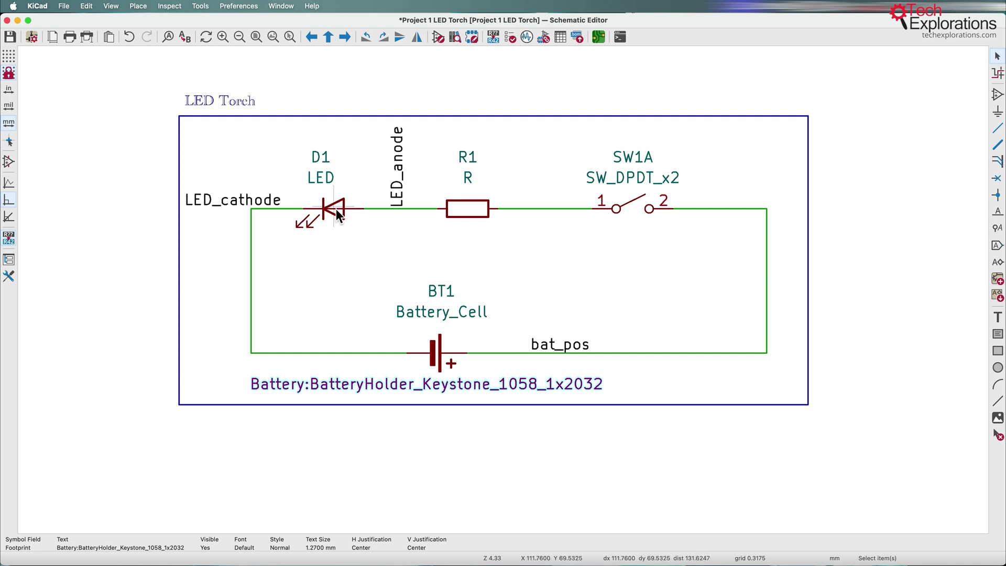
pyautogui.click(734, 237)
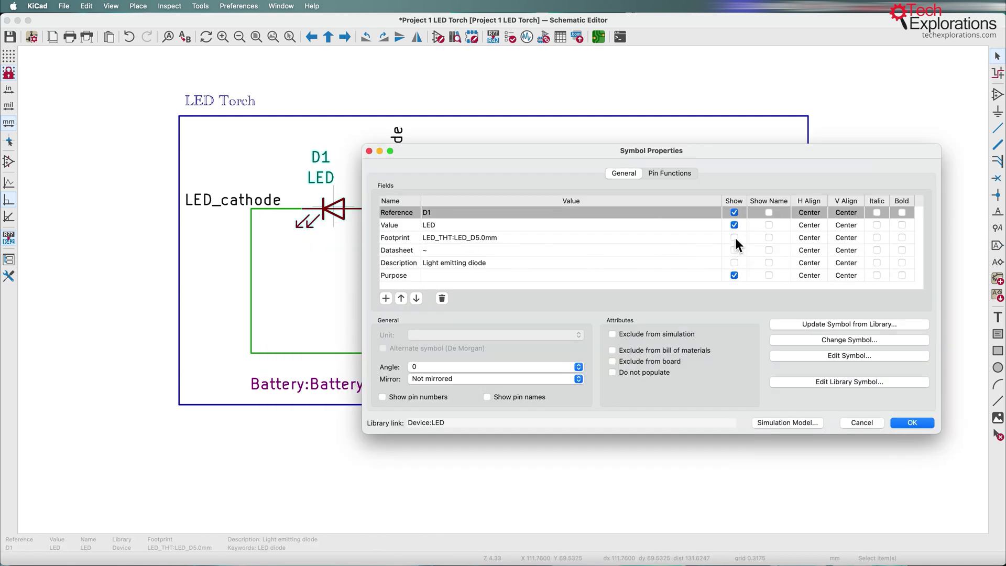
pyautogui.click(922, 427)
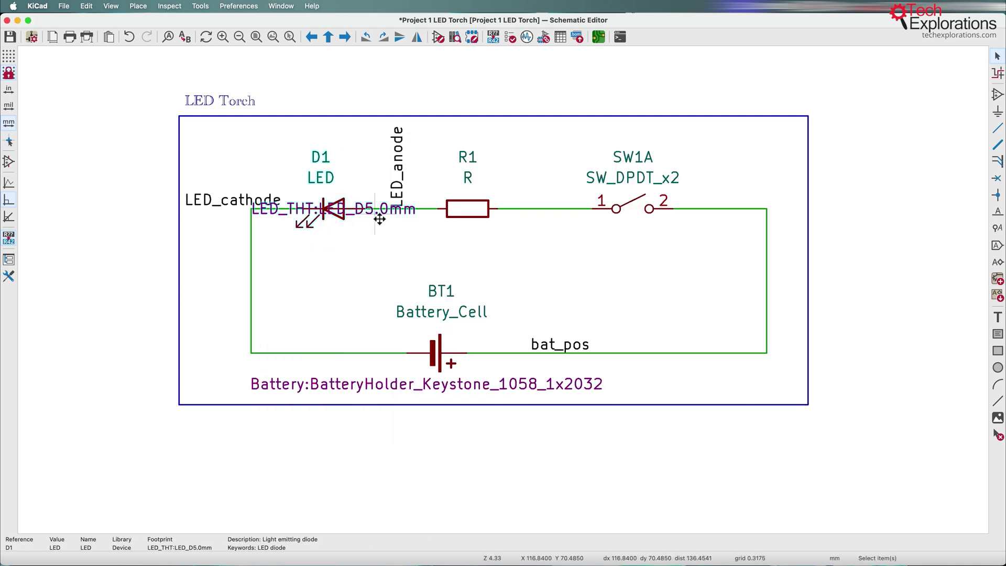
pyautogui.moveTo(368, 215); pyautogui.dragTo(389, 235)
pyautogui.press('super+z')
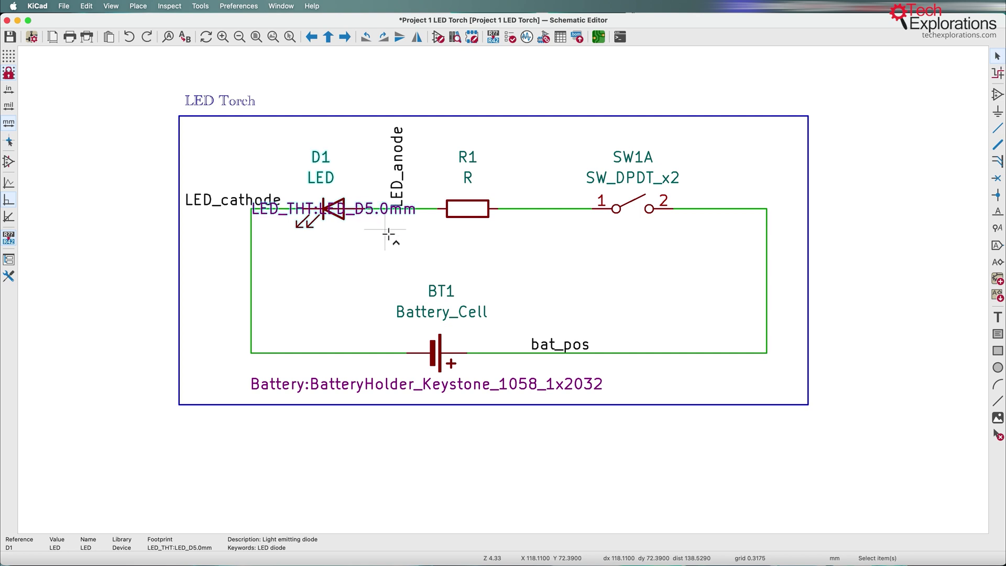
pyautogui.moveTo(283, 216); pyautogui.dragTo(339, 247)
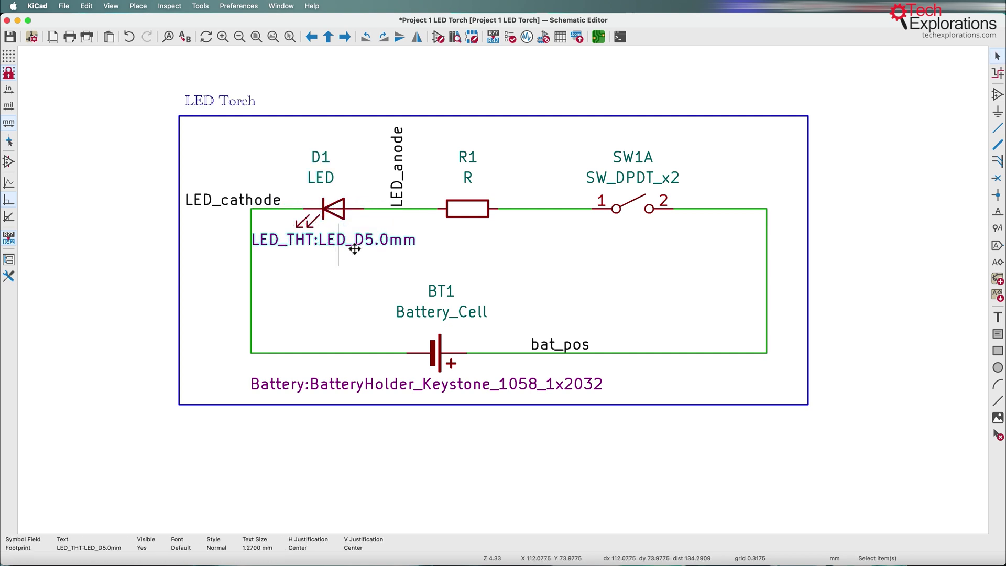
# - Show resistor R1's footprint name and move it down inside the circuit
pyautogui.doubleClick(484, 210)
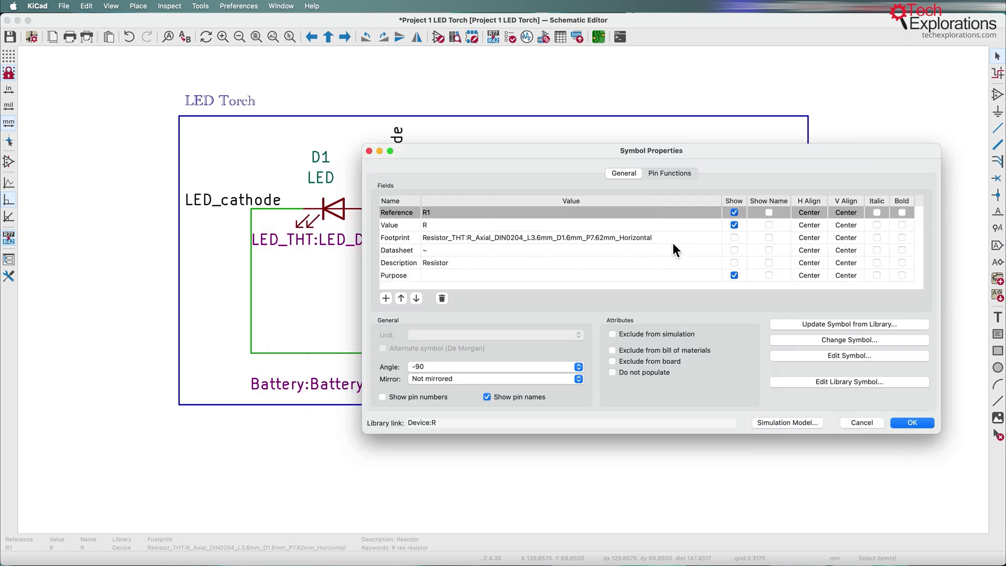
pyautogui.click(735, 238)
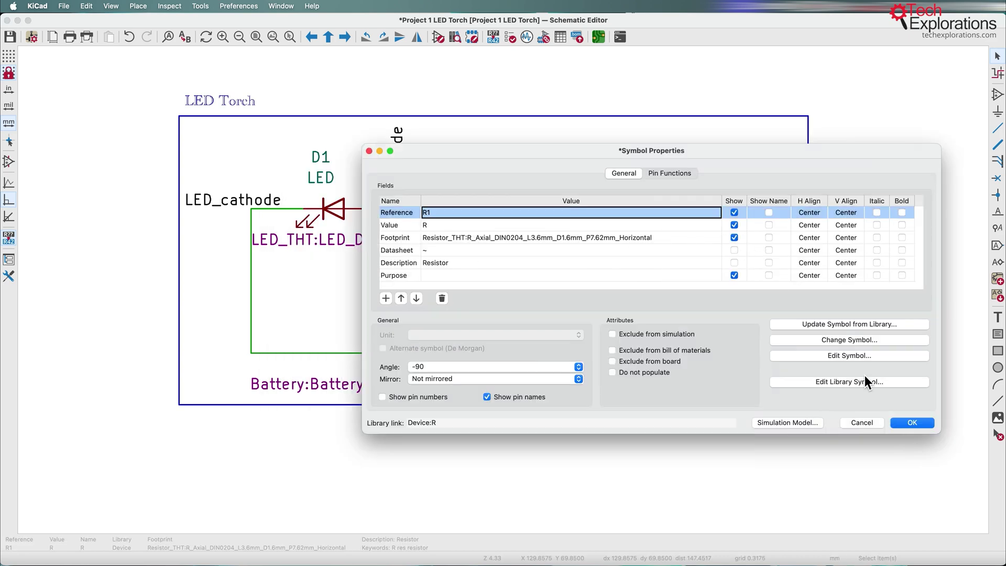
pyautogui.click(912, 422)
pyautogui.click(480, 204)
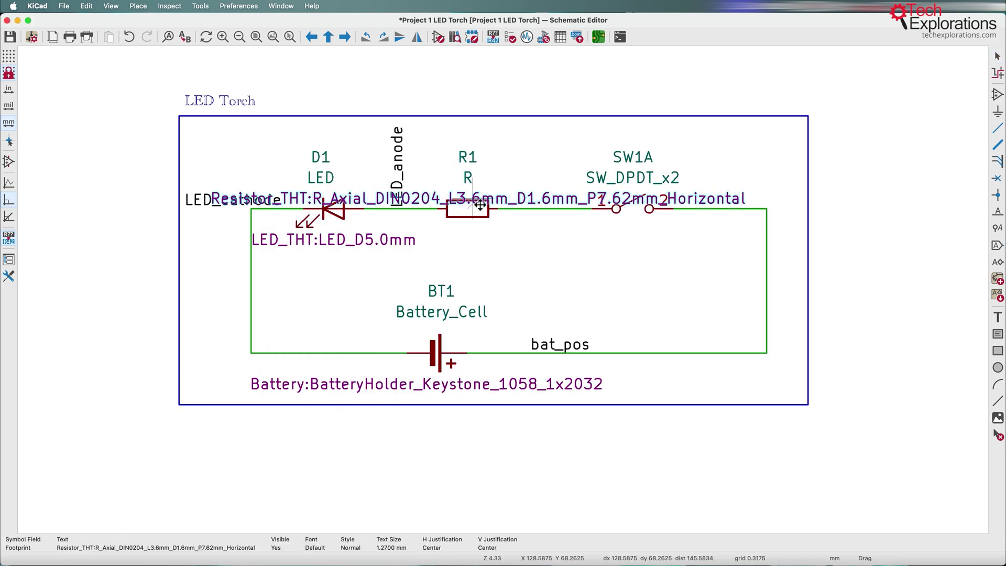
pyautogui.moveTo(480, 203); pyautogui.dragTo(498, 272)
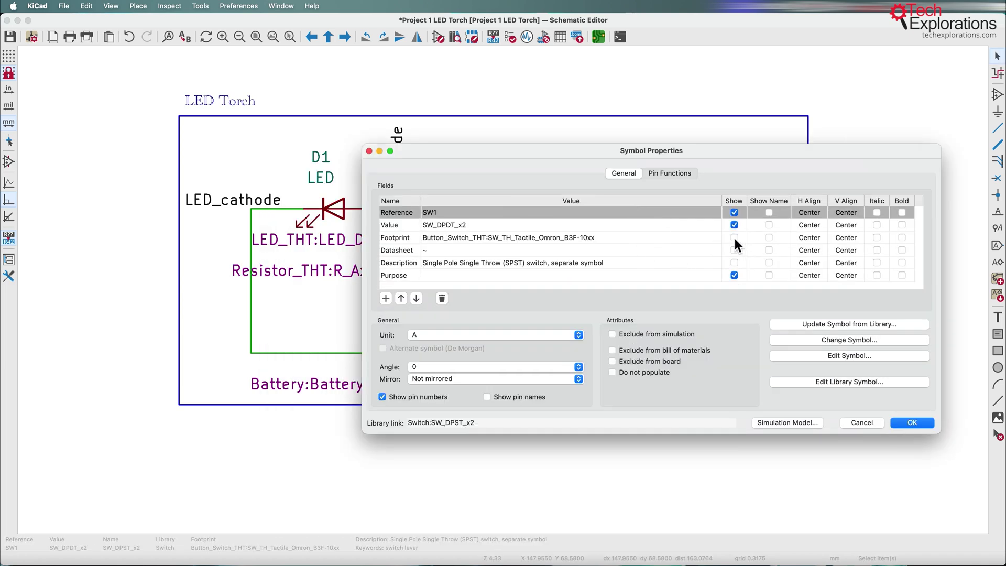
# - Show switch SW1's footprint name and place it below and right of the switch
pyautogui.click(735, 237)
pyautogui.click(911, 421)
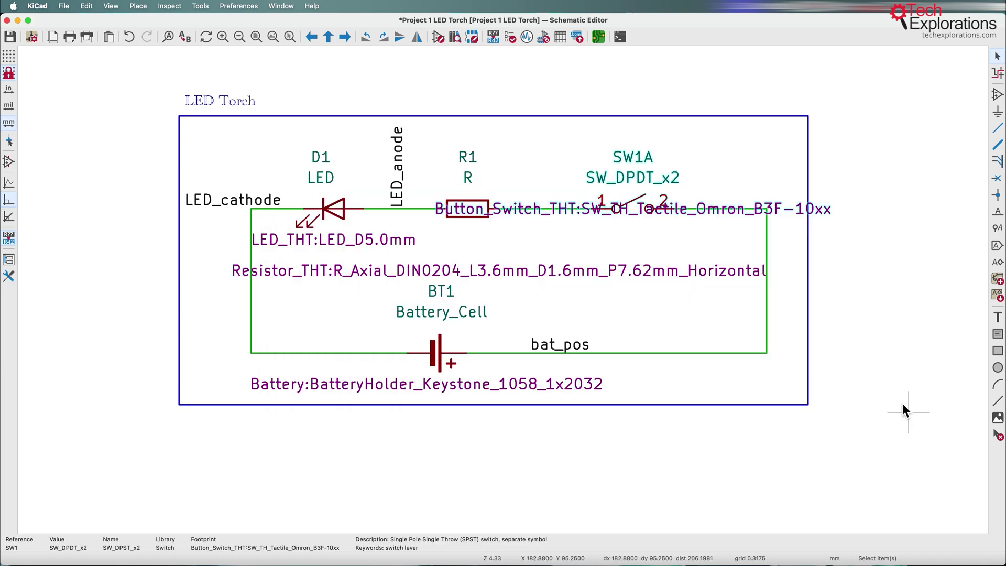
pyautogui.click(642, 216)
pyautogui.moveTo(641, 217); pyautogui.dragTo(759, 237)
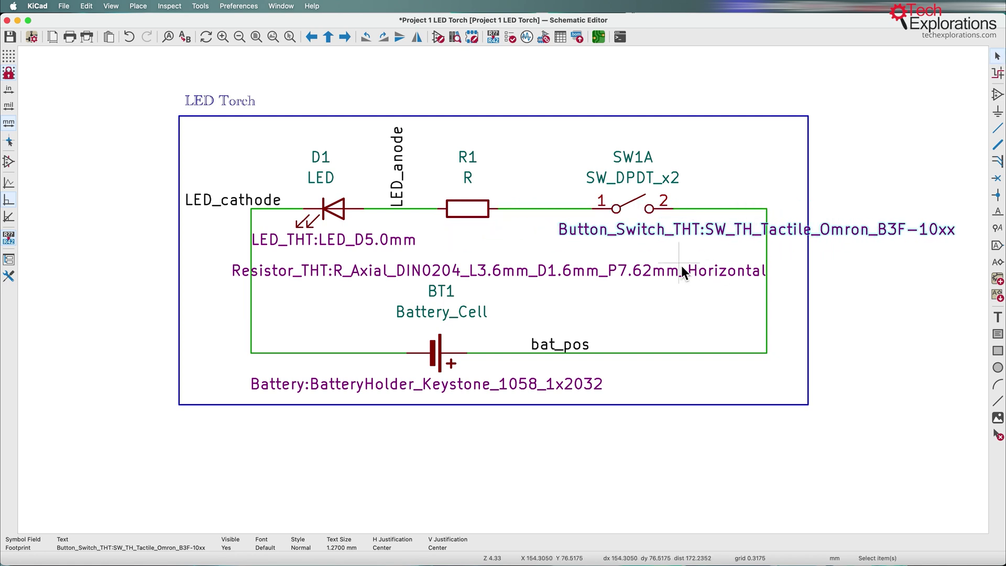
# - Save the LED torch schematic with all footprint names visible
pyautogui.moveTo(483, 251); pyautogui.dragTo(505, 295, button='middle')
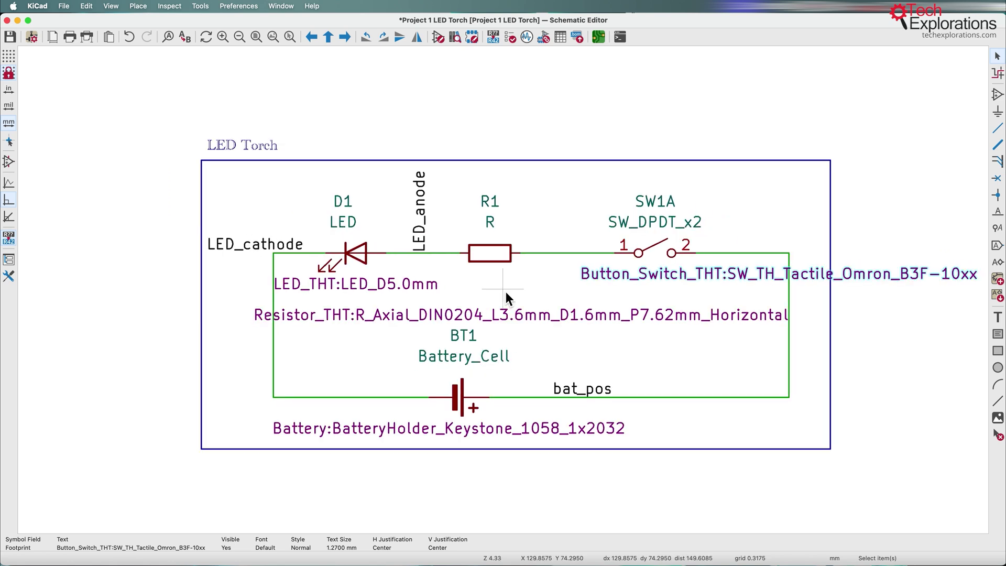
pyautogui.hscroll(5, 490, 286)
pyautogui.scroll(-2, 490, 286)
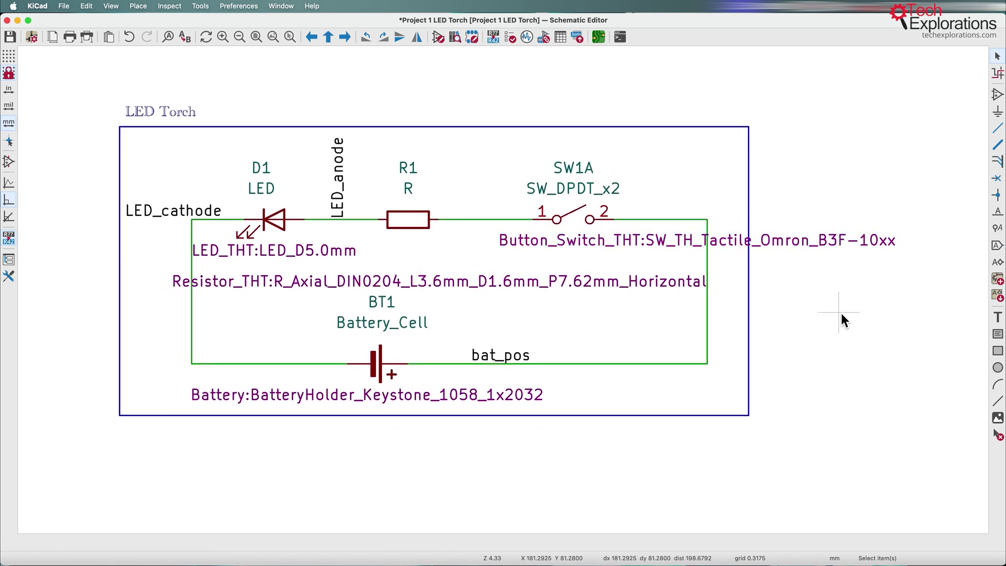
pyautogui.moveTo(416, 258); pyautogui.dragTo(426, 250, button='middle')
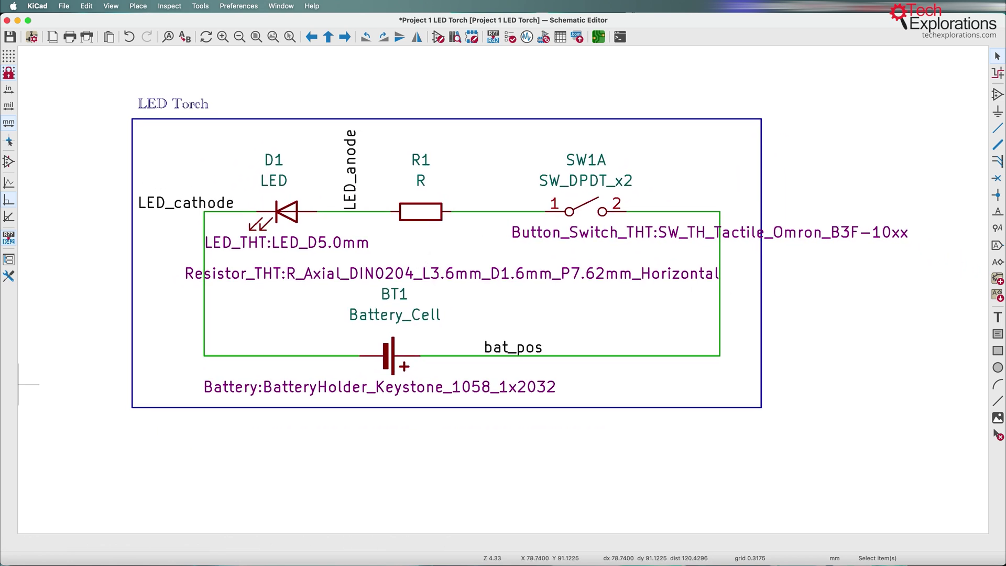
pyautogui.click(10, 37)
# - Show the full workflow slide and mark its workflow row, then the Layout design step
pyautogui.press('super+Tab')
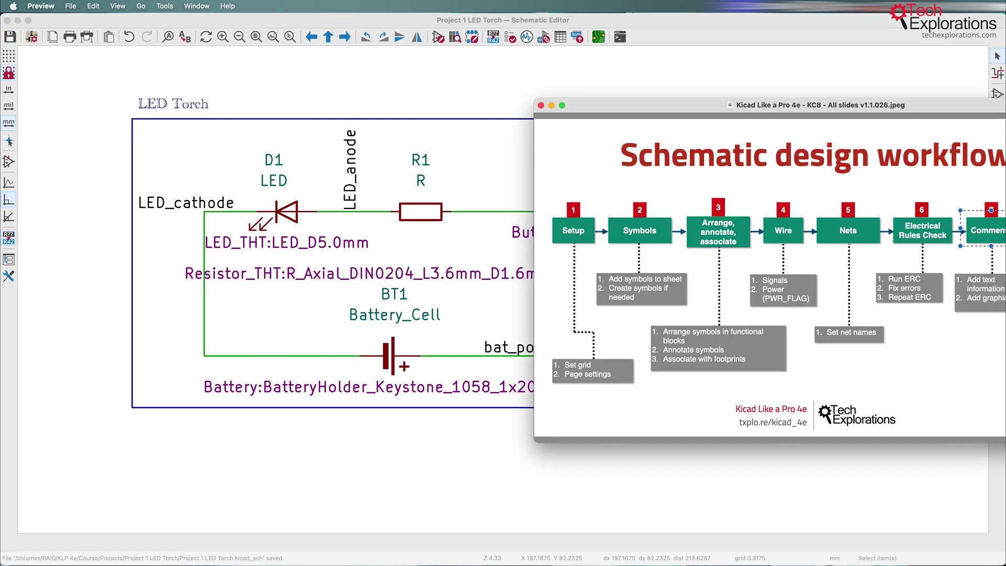
pyautogui.moveTo(946, 117); pyautogui.dragTo(846, 113)
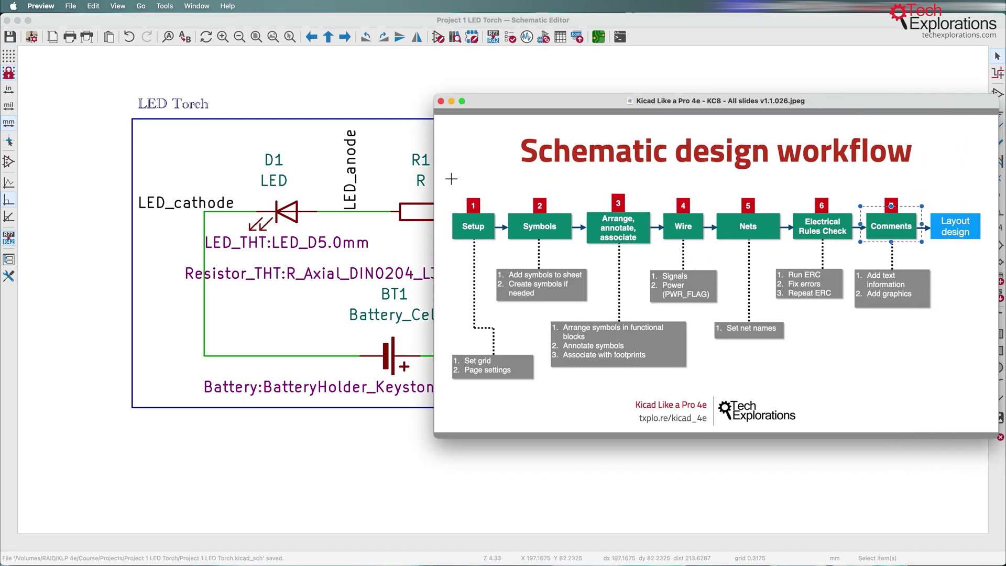
pyautogui.moveTo(451, 187); pyautogui.dragTo(920, 264)
pyautogui.moveTo(929, 206); pyautogui.dragTo(966, 237)
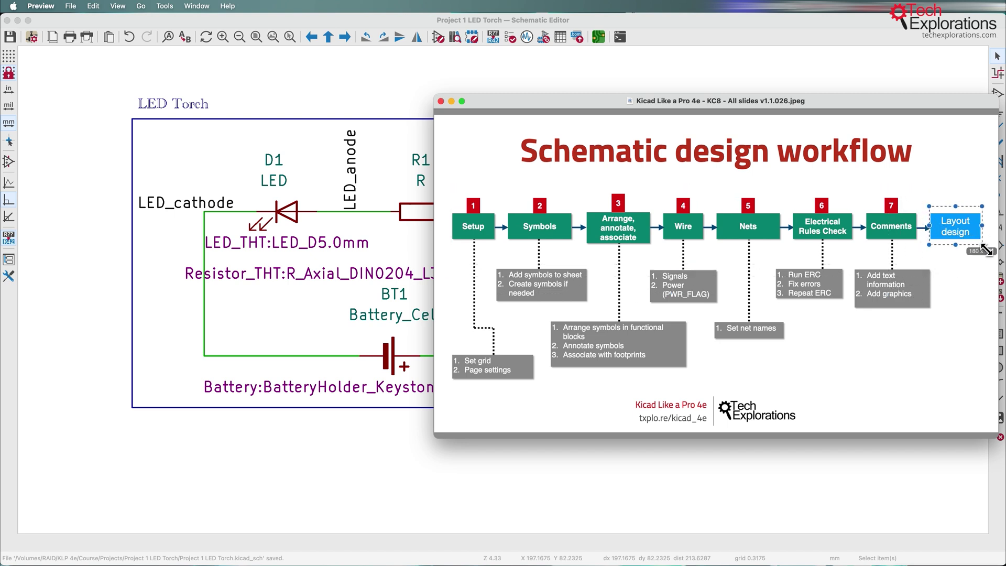